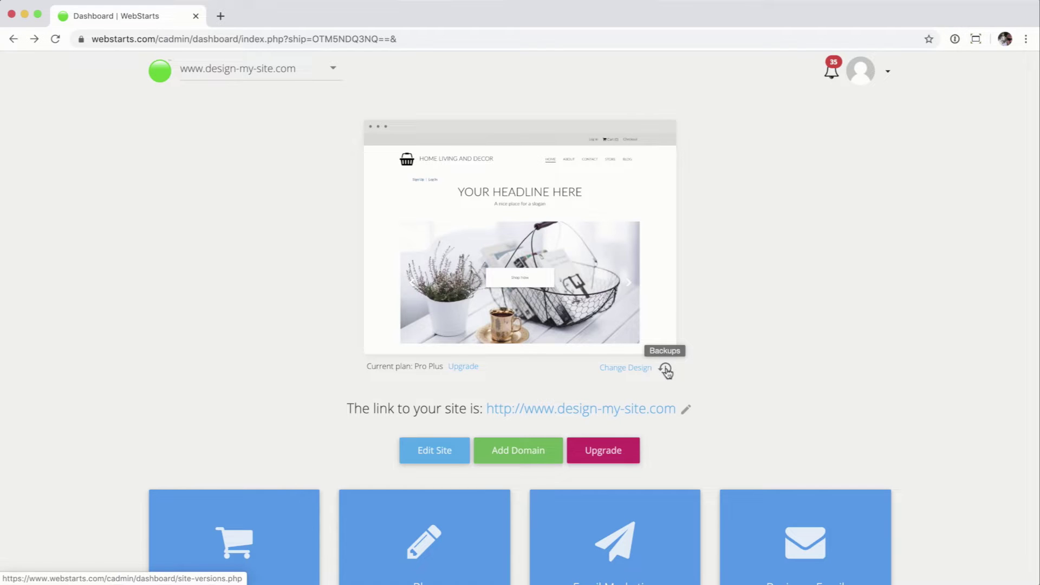
{"action": "left_click", "coordinate": [665, 370]}
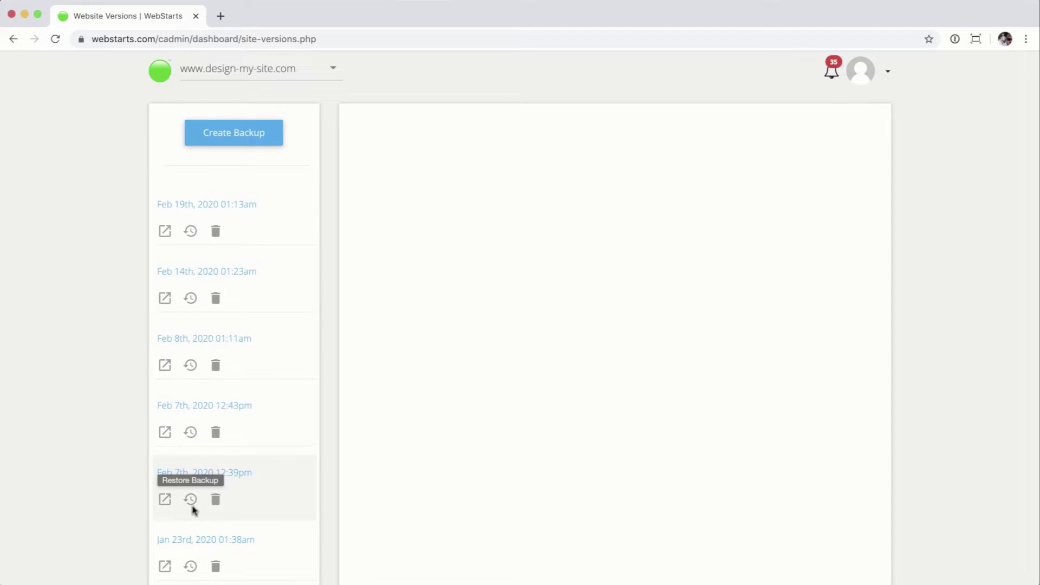
{"action": "scroll", "coordinate": [192, 528], "scroll_direction": "down", "scroll_amount": 10}
{"action": "scroll", "coordinate": [198, 404], "scroll_direction": "down", "scroll_amount": 10}
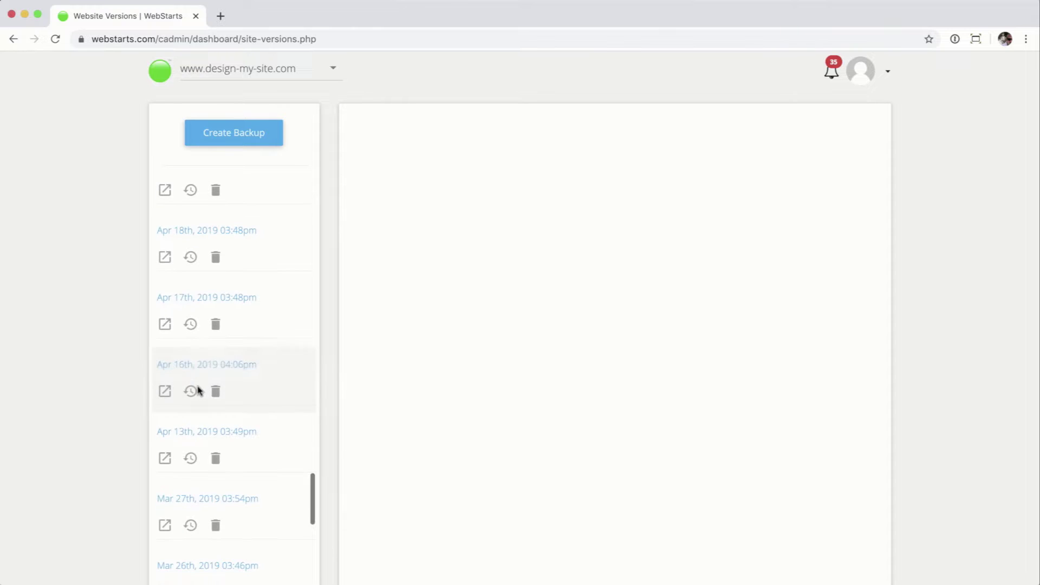
{"action": "scroll", "coordinate": [208, 363], "scroll_direction": "up", "scroll_amount": 20}
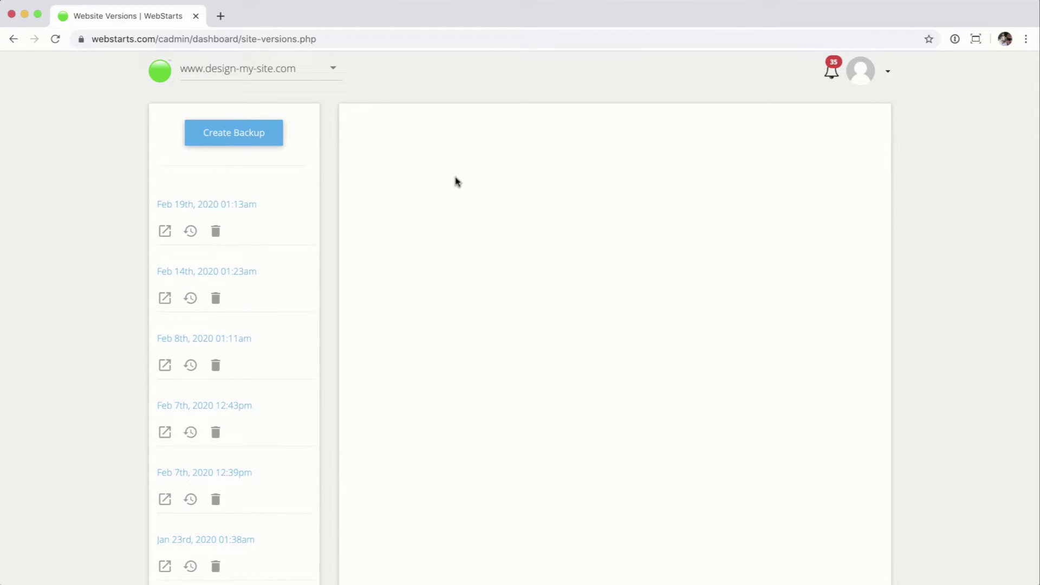
{"action": "left_click", "coordinate": [237, 139]}
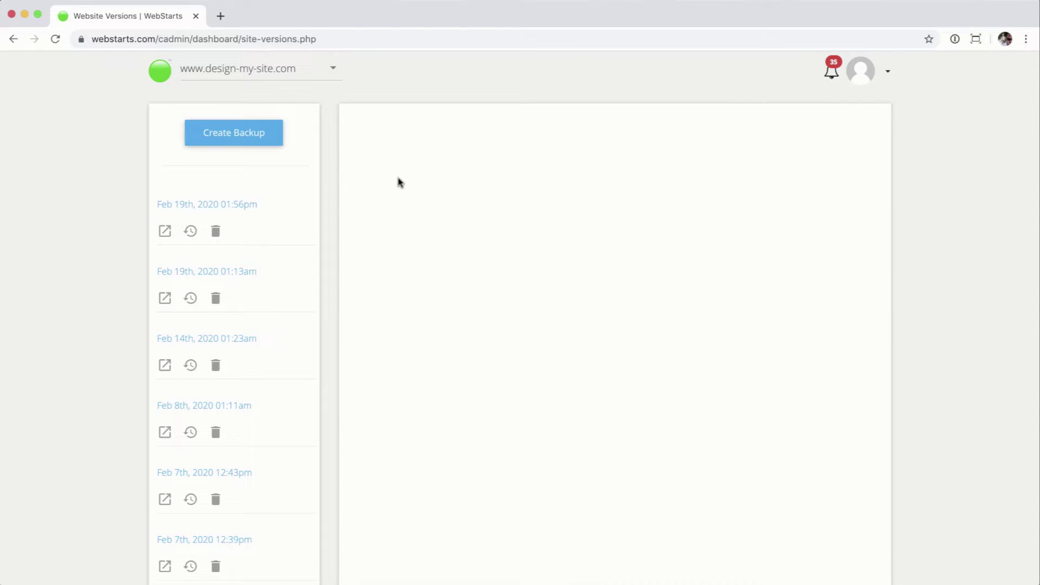
Preview the Feb 19th, 2020 01:56pm backup, examine its Home and About pages, and close the preview
{"action": "left_click", "coordinate": [165, 233]}
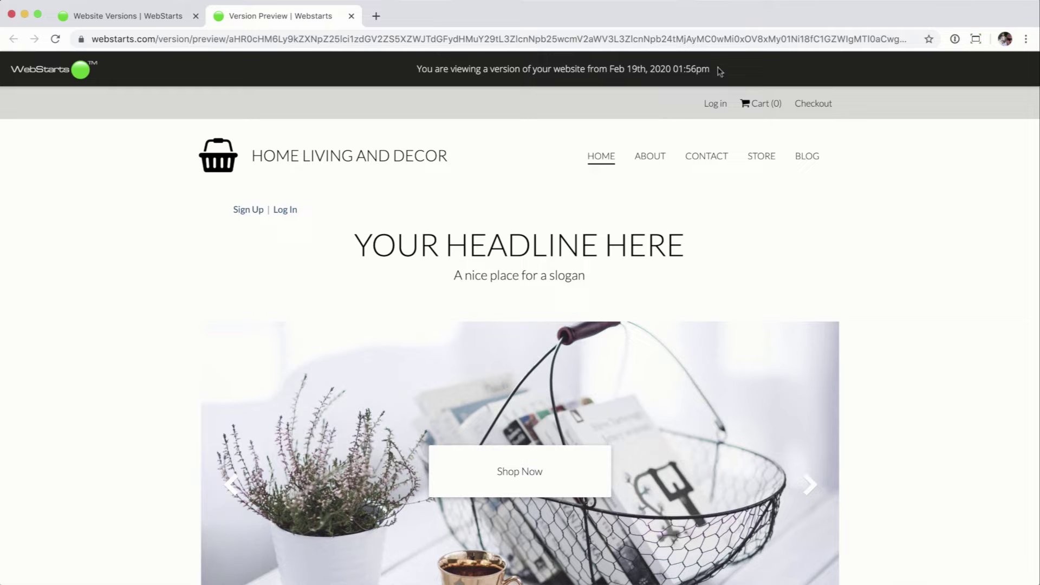
{"action": "scroll", "coordinate": [902, 274], "scroll_direction": "down", "scroll_amount": 1}
{"action": "scroll", "coordinate": [908, 282], "scroll_direction": "up", "scroll_amount": 1}
{"action": "scroll", "coordinate": [622, 292], "scroll_direction": "down", "scroll_amount": 10}
{"action": "scroll", "coordinate": [626, 294], "scroll_direction": "up", "scroll_amount": 10}
{"action": "left_click", "coordinate": [650, 158]}
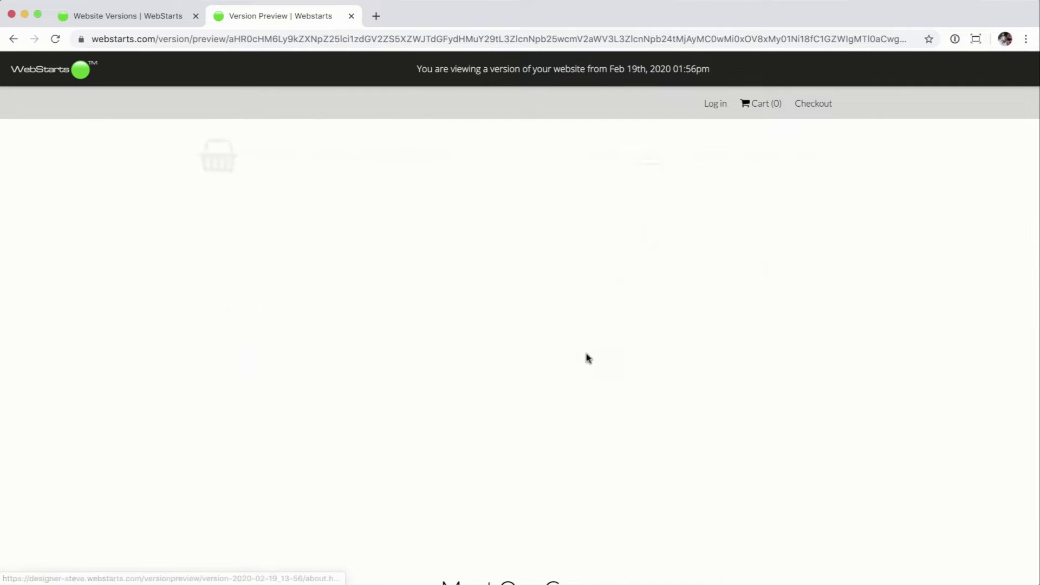
{"action": "scroll", "coordinate": [548, 360], "scroll_direction": "down", "scroll_amount": 1}
{"action": "scroll", "coordinate": [548, 360], "scroll_direction": "down", "scroll_amount": 10}
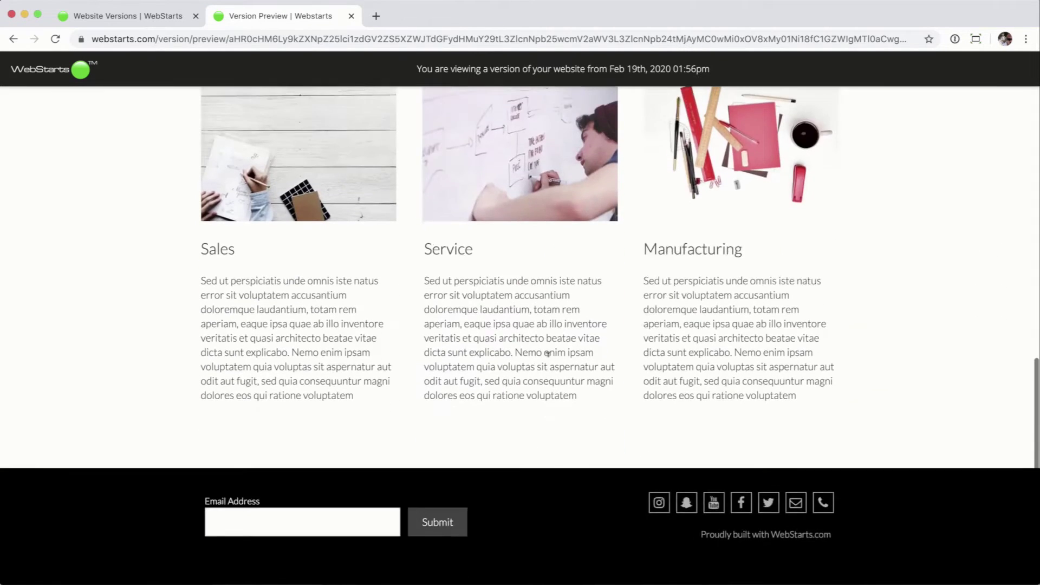
{"action": "scroll", "coordinate": [552, 352], "scroll_direction": "up", "scroll_amount": 12}
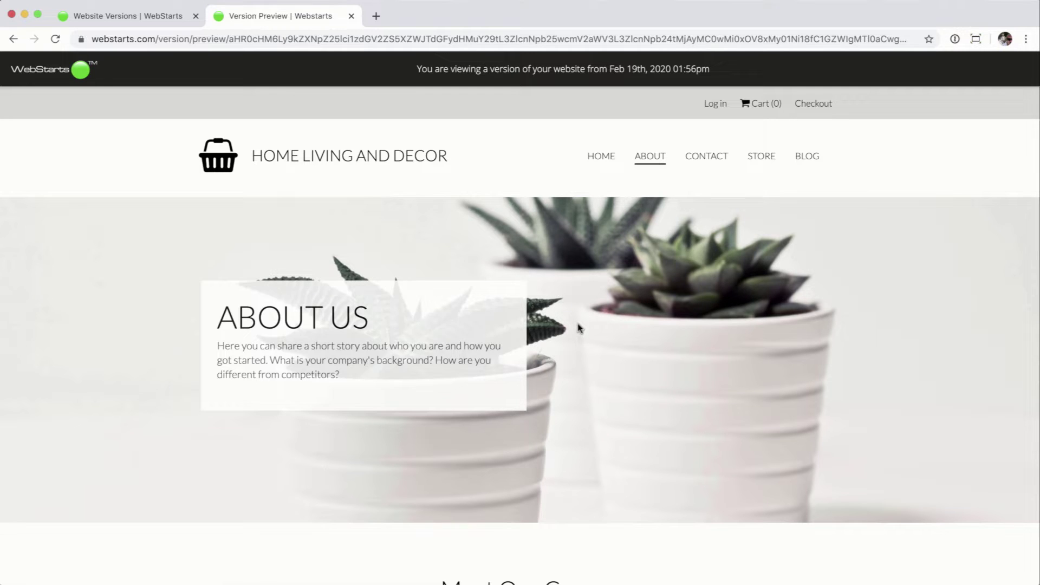
{"action": "left_click", "coordinate": [351, 16]}
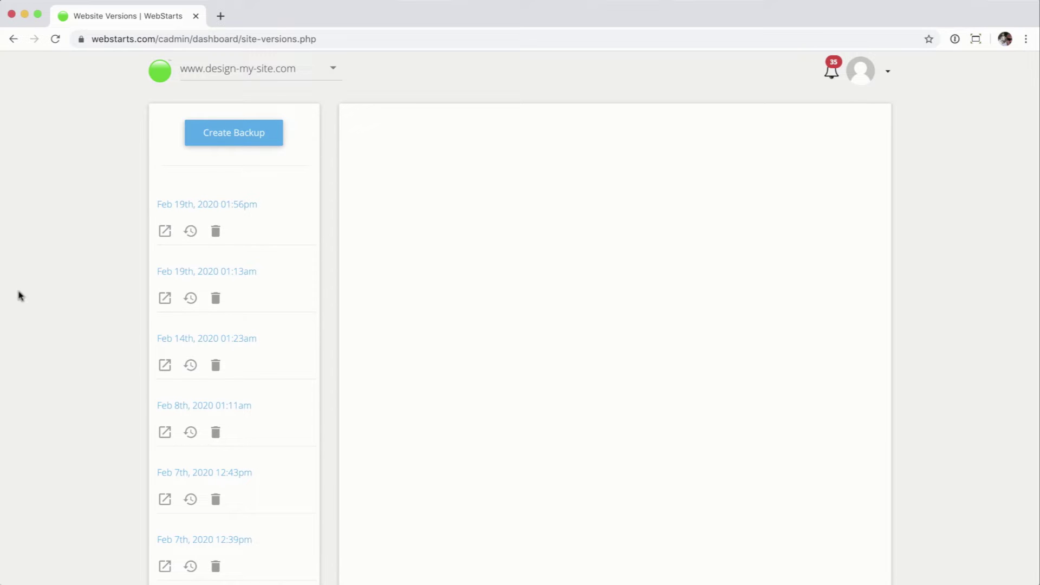
Find the Jan 4th, 2020 01:15am backup, examine its full-page preview, and close the preview
{"action": "scroll", "coordinate": [207, 339], "scroll_direction": "down", "scroll_amount": 3}
{"action": "scroll", "coordinate": [207, 339], "scroll_direction": "down", "scroll_amount": 5}
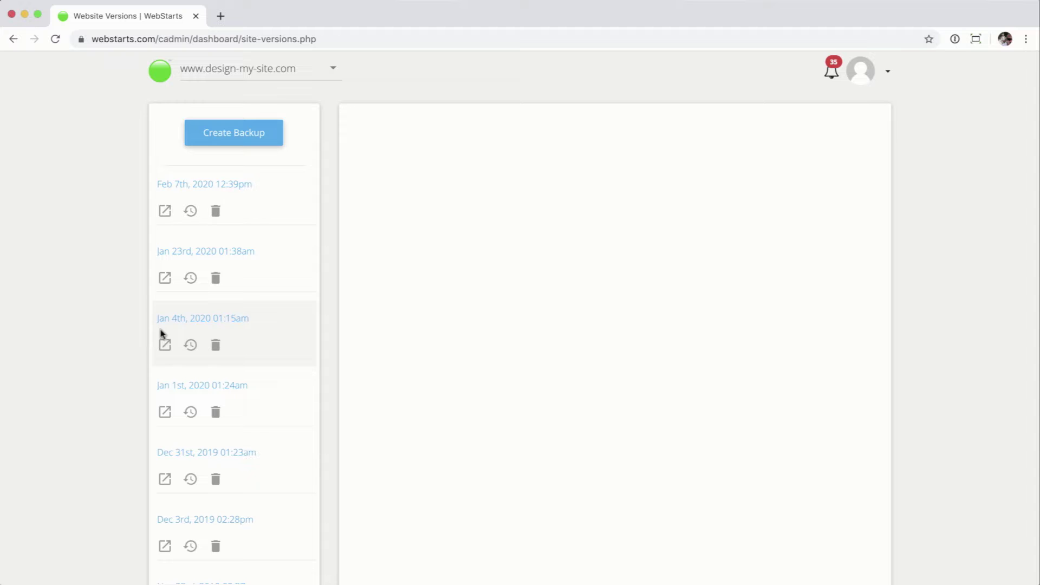
{"action": "left_click", "coordinate": [195, 320]}
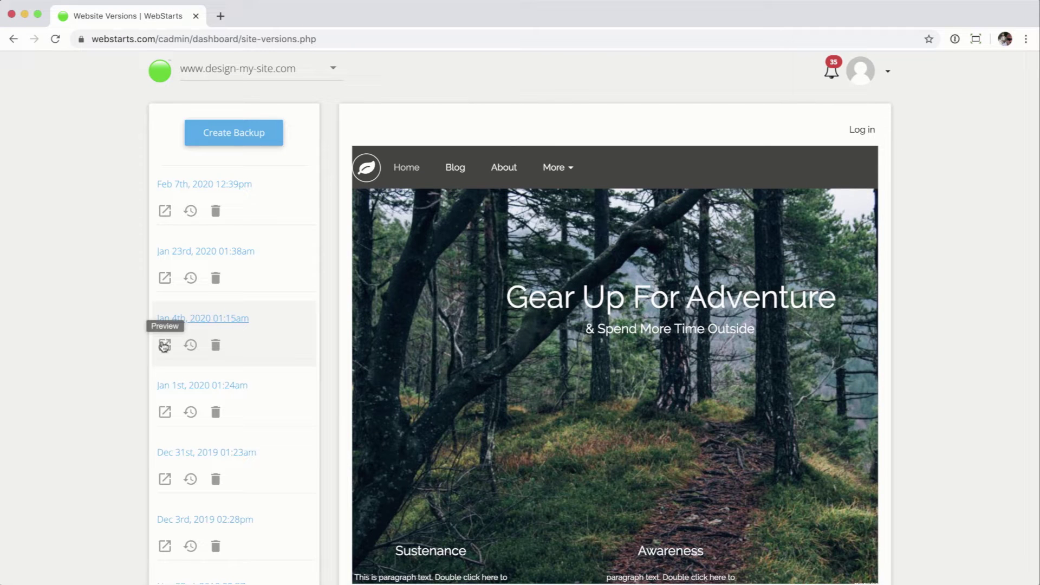
{"action": "left_click", "coordinate": [164, 346]}
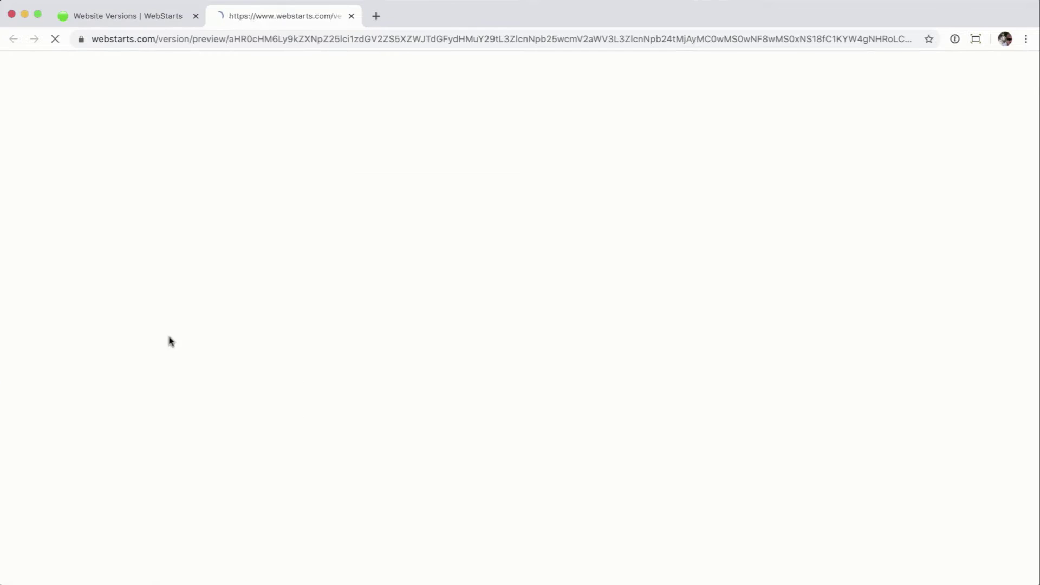
{"action": "scroll", "coordinate": [383, 248], "scroll_direction": "down", "scroll_amount": 1}
{"action": "scroll", "coordinate": [383, 248], "scroll_direction": "down", "scroll_amount": 5}
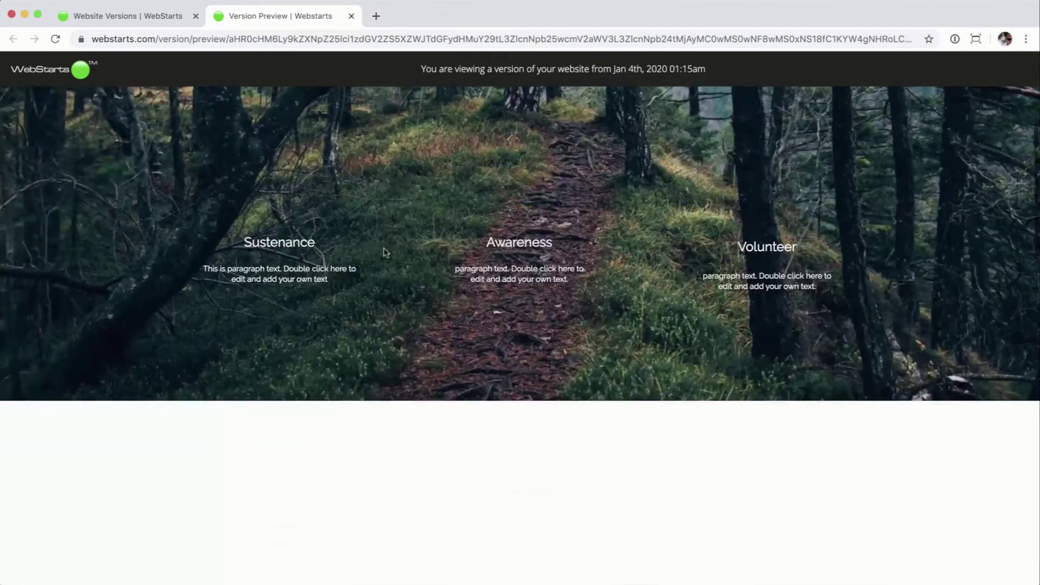
{"action": "scroll", "coordinate": [383, 248], "scroll_direction": "up", "scroll_amount": 6}
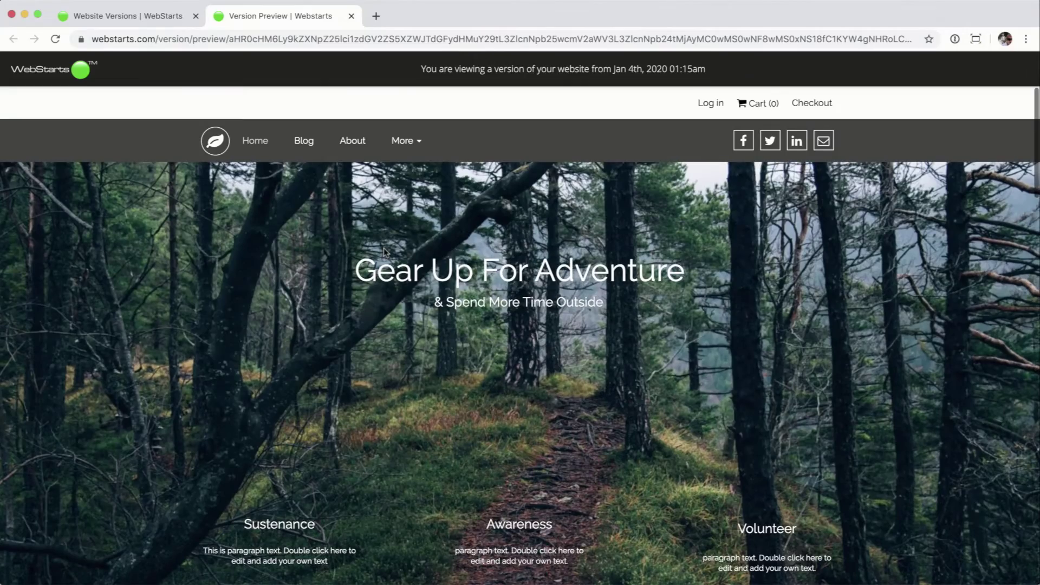
{"action": "left_click", "coordinate": [353, 16]}
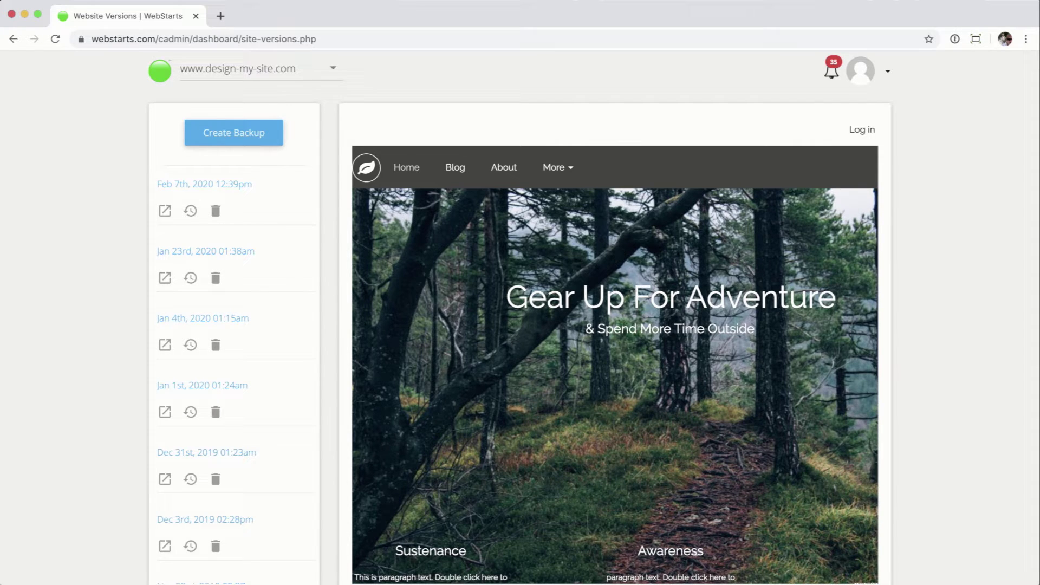
Restore the website to the Jan 4th, 2020 01:15am backup and confirm the restore
{"action": "left_click", "coordinate": [191, 346]}
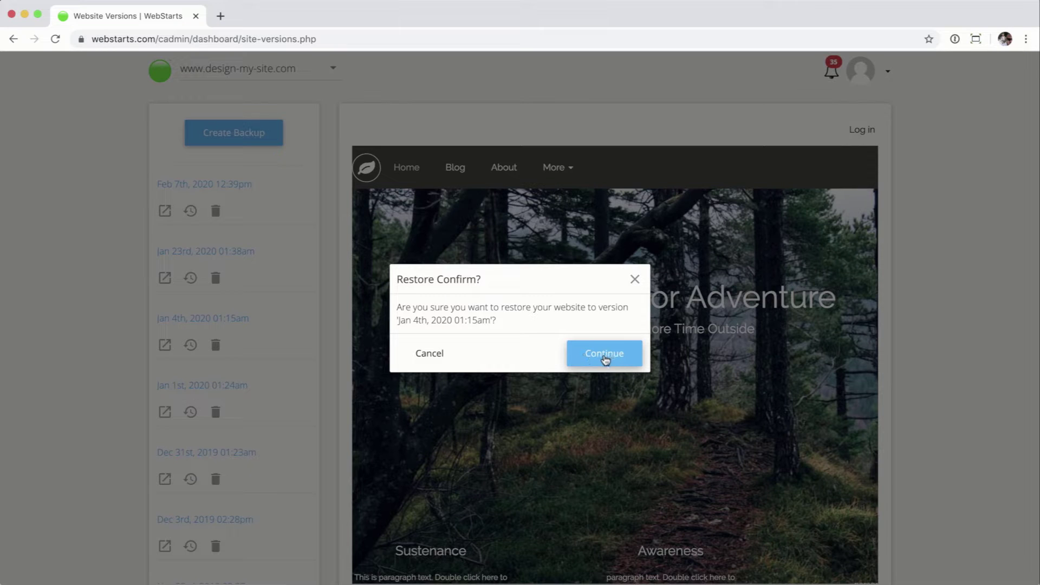
{"action": "left_click", "coordinate": [605, 359]}
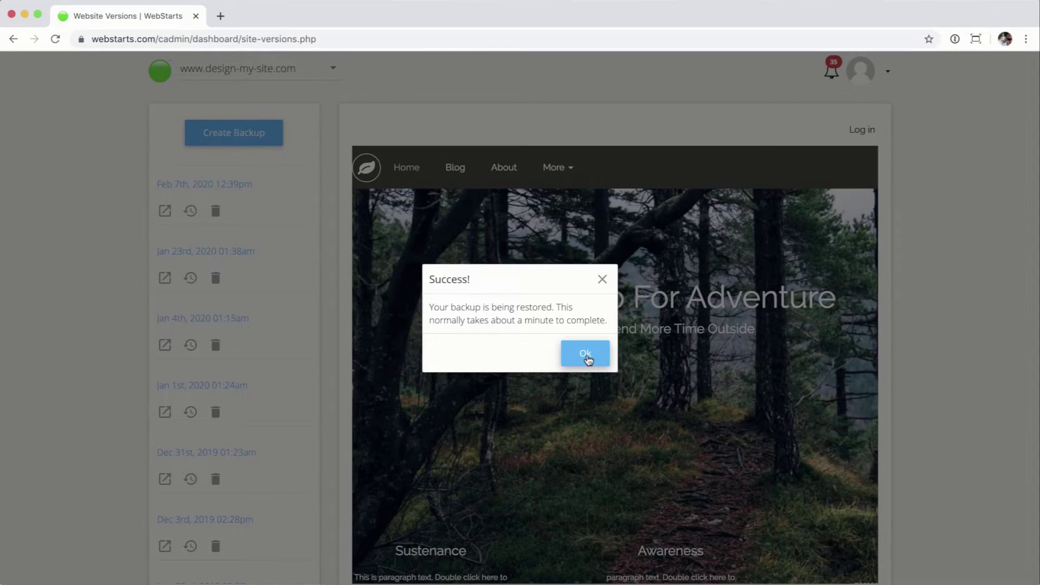
{"action": "left_click", "coordinate": [585, 354]}
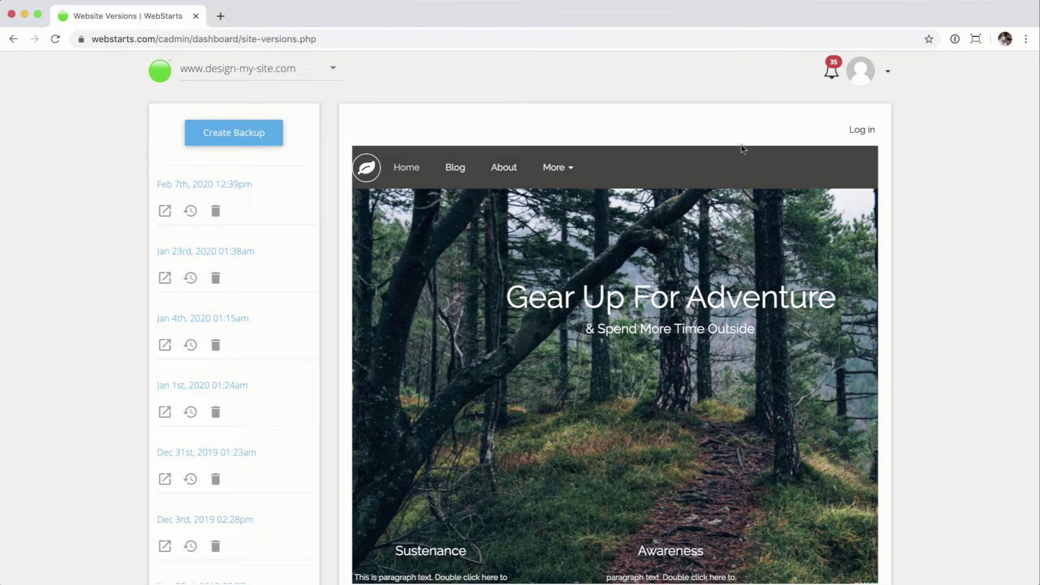
{"action": "left_click", "coordinate": [881, 76]}
{"action": "left_click", "coordinate": [837, 102]}
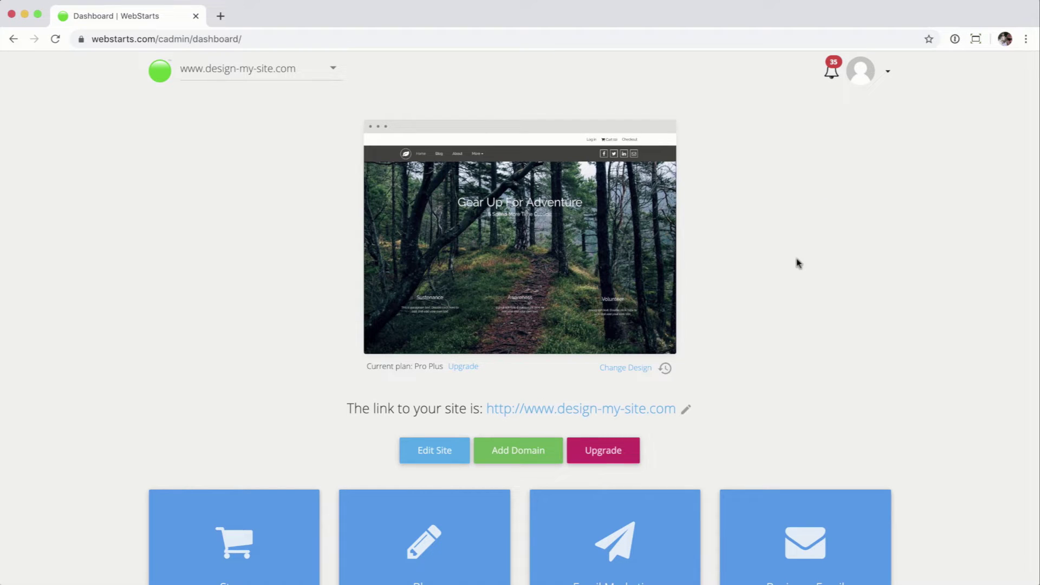
{"action": "left_click", "coordinate": [579, 412]}
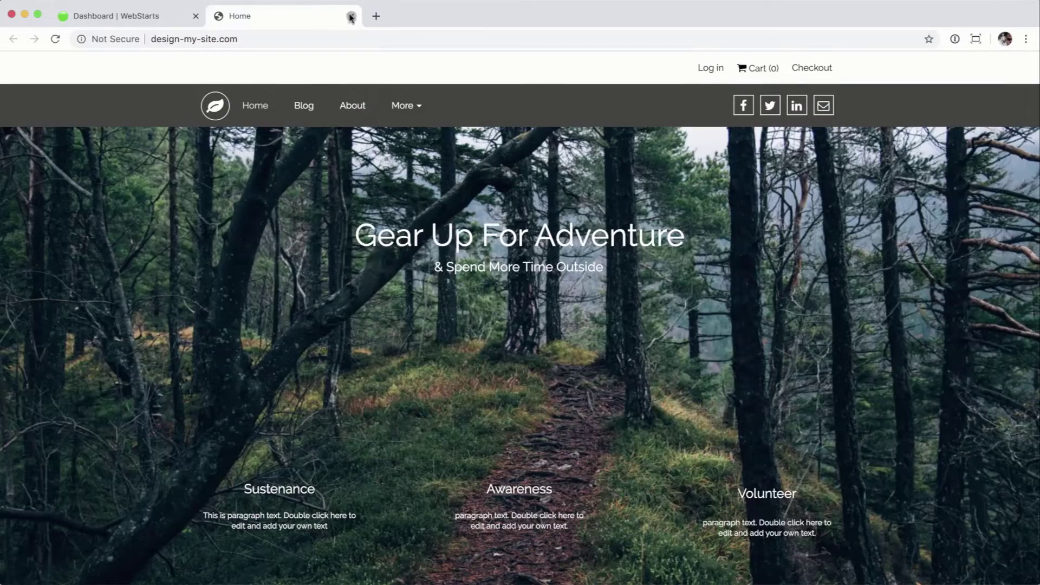
{"action": "left_click", "coordinate": [351, 16]}
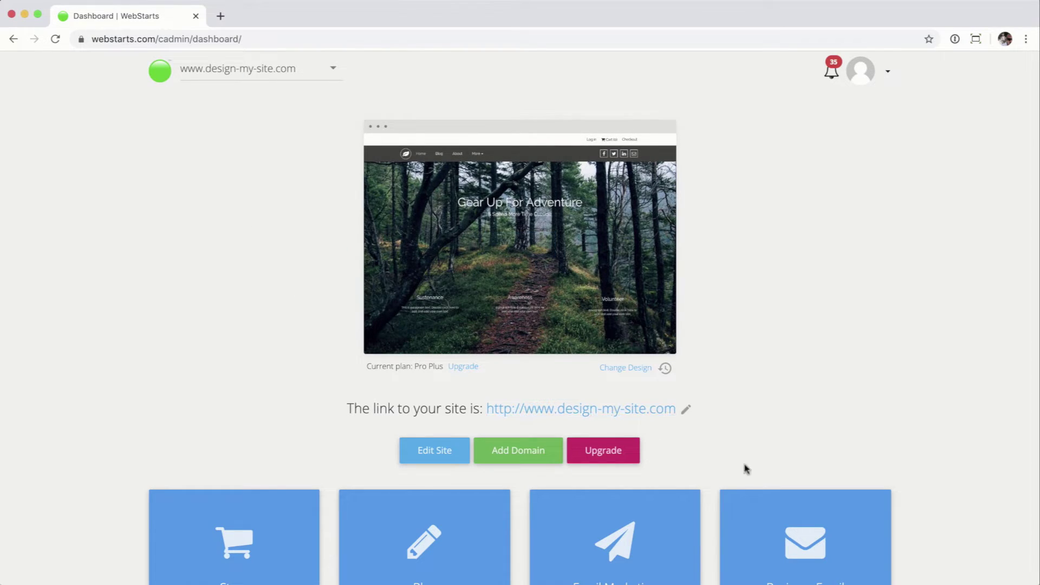
Reopen the backups and delete the two oldest ones, Jul 17th, 2018 03:47pm and Jul 18th, 2018 04:17pm
{"action": "left_click", "coordinate": [666, 372]}
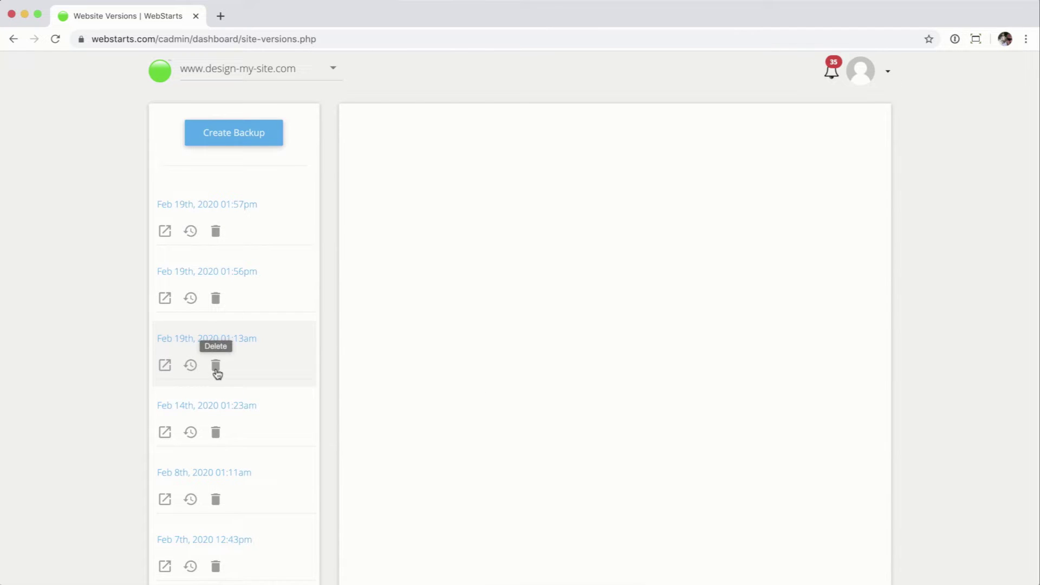
{"action": "scroll", "coordinate": [217, 373], "scroll_direction": "down", "scroll_amount": 15}
{"action": "scroll", "coordinate": [217, 372], "scroll_direction": "down", "scroll_amount": 15}
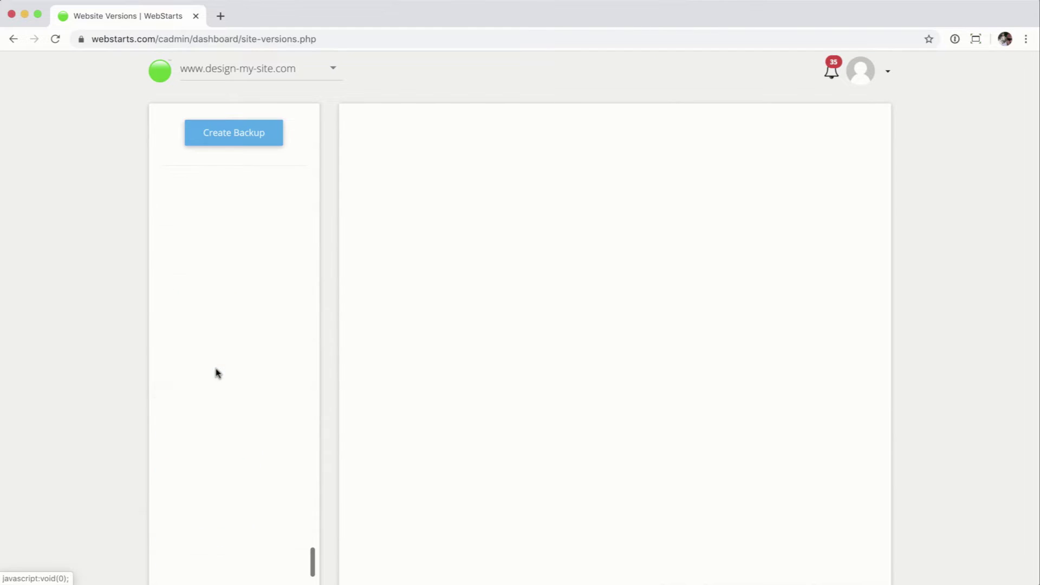
{"action": "scroll", "coordinate": [217, 373], "scroll_direction": "down", "scroll_amount": 2}
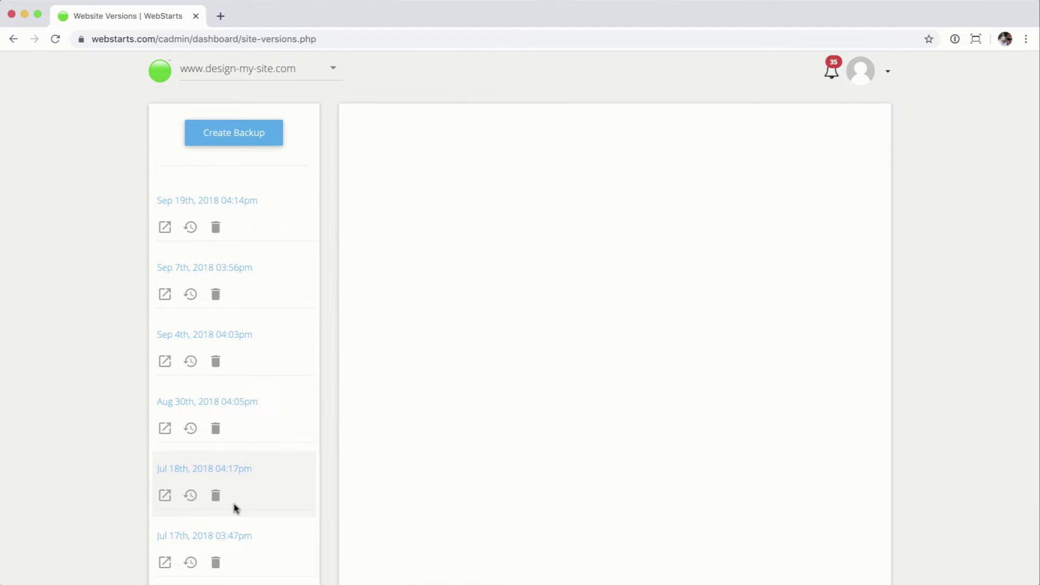
{"action": "scroll", "coordinate": [236, 508], "scroll_direction": "up", "scroll_amount": 15}
{"action": "scroll", "coordinate": [236, 509], "scroll_direction": "up", "scroll_amount": 1}
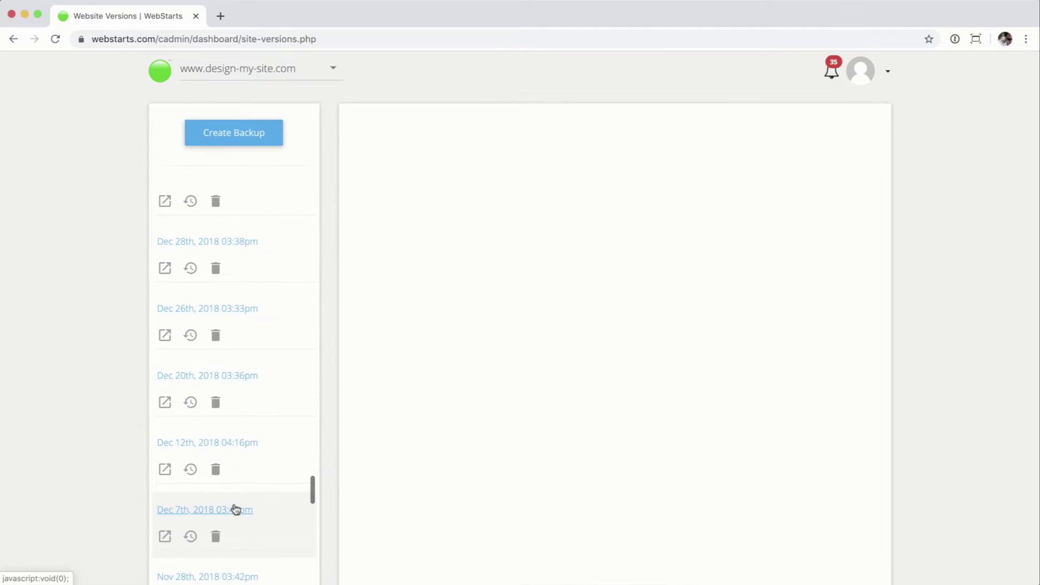
{"action": "scroll", "coordinate": [235, 509], "scroll_direction": "down", "scroll_amount": 10}
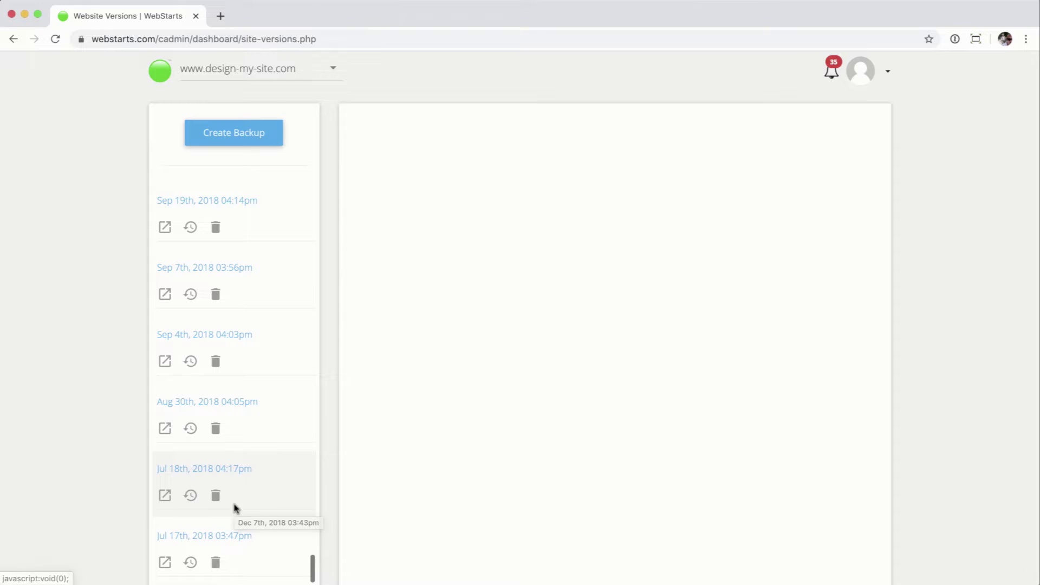
{"action": "left_click", "coordinate": [215, 563]}
{"action": "left_click", "coordinate": [581, 345]}
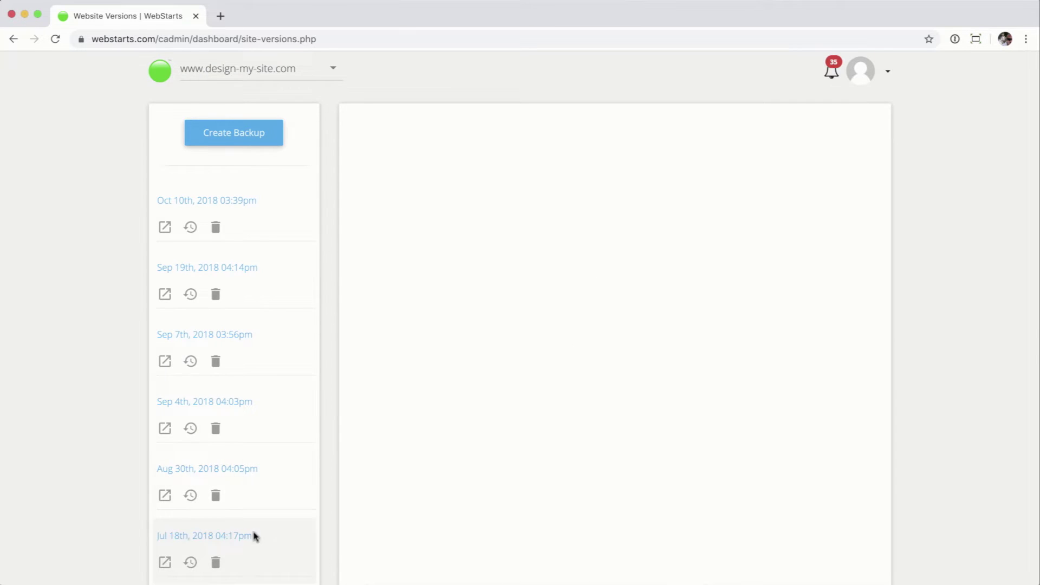
{"action": "left_click", "coordinate": [215, 563]}
{"action": "left_click", "coordinate": [580, 350]}
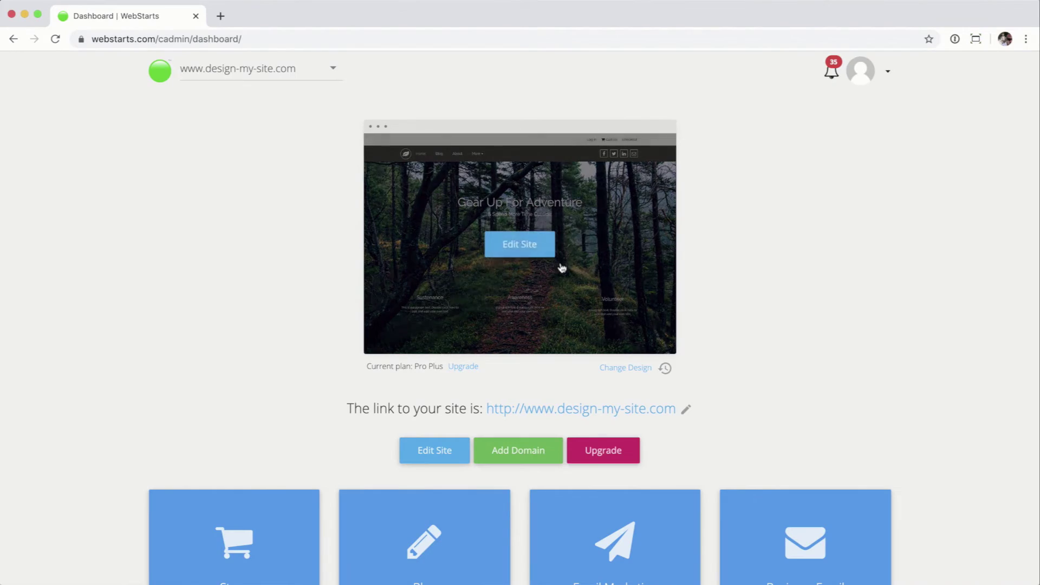
Open the restored site in the website editor from the dashboard
{"action": "left_click", "coordinate": [518, 243]}
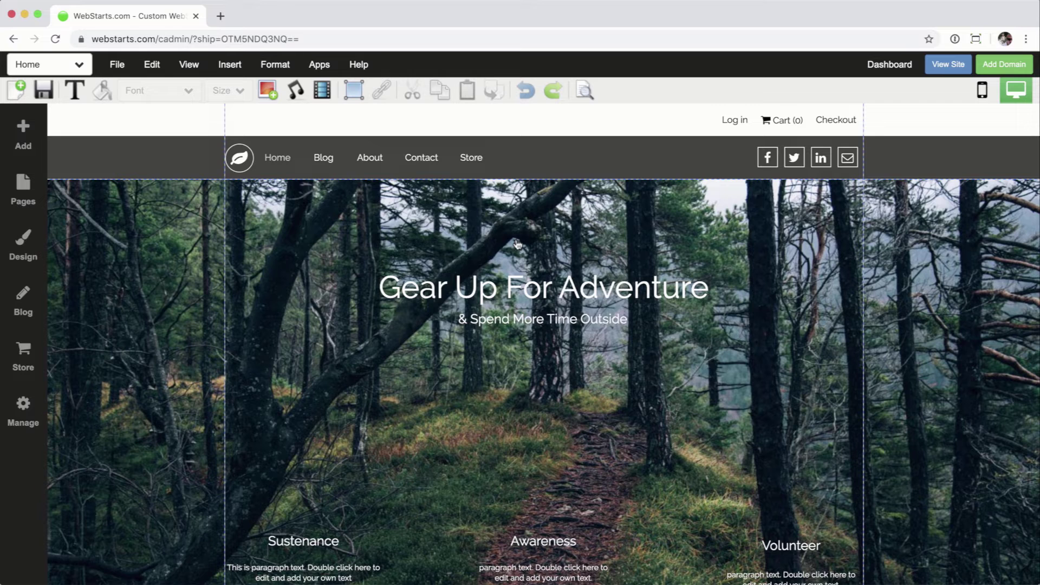
Delete the "Gear Up For Adventure" headline from the Home page and undo the deletion
{"action": "left_click", "coordinate": [549, 292]}
{"action": "key", "text": "Delete"}
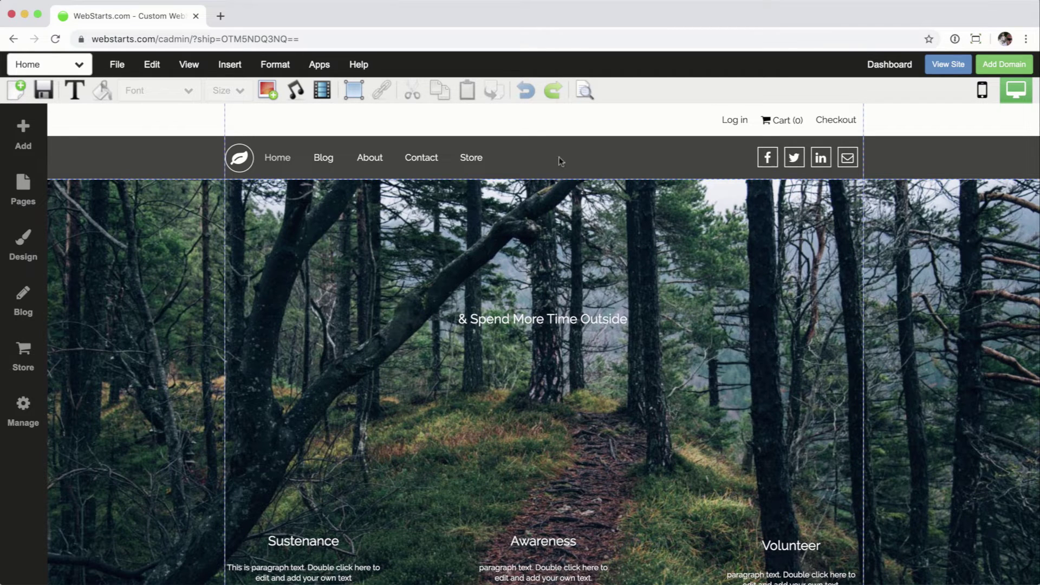
{"action": "left_click", "coordinate": [526, 99]}
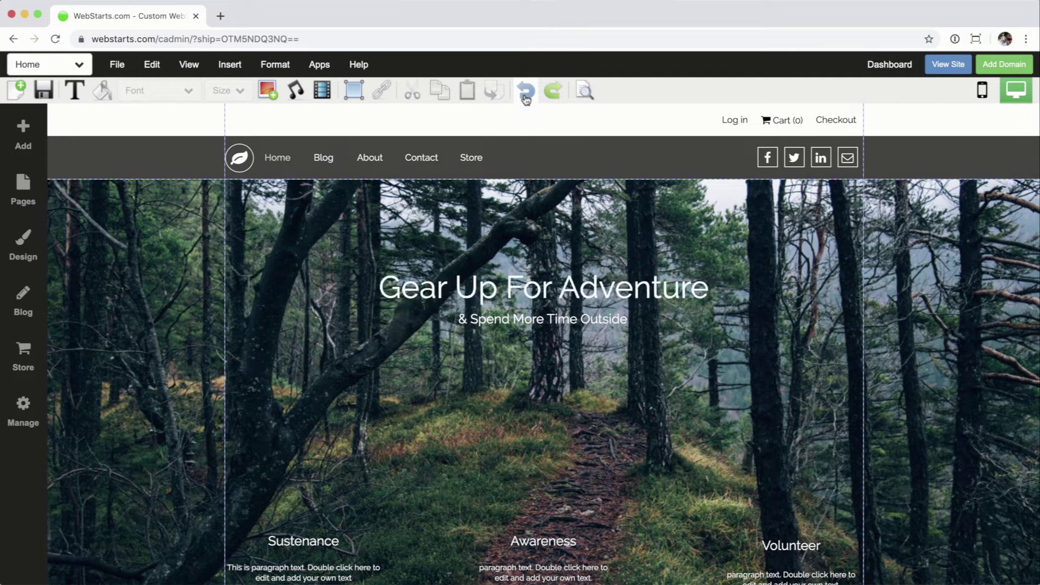
Delete the "Gear Up For Adventure" headline, save the Home page, and view the published site
{"action": "left_click", "coordinate": [554, 287]}
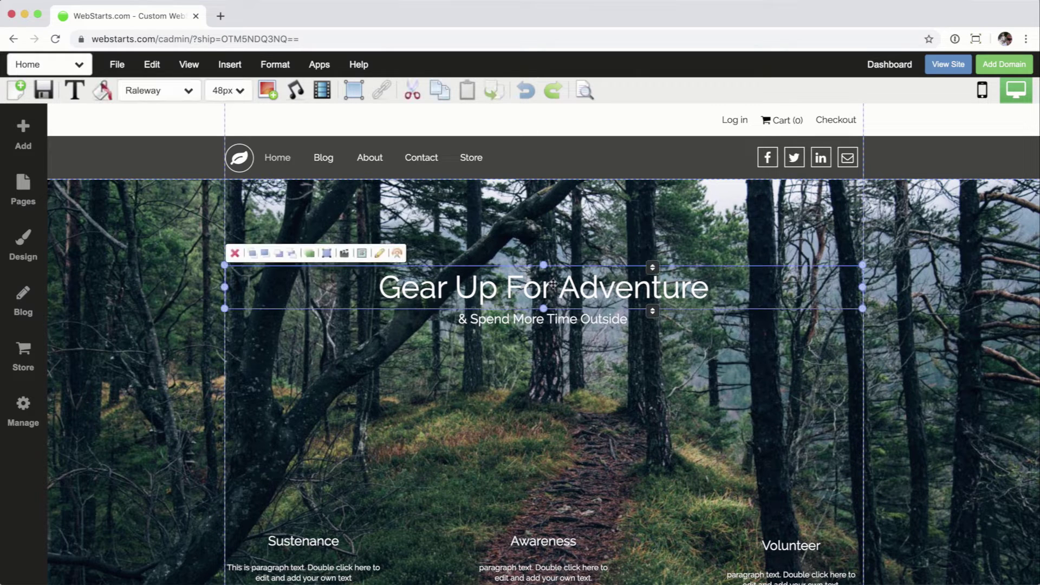
{"action": "key", "text": "Delete"}
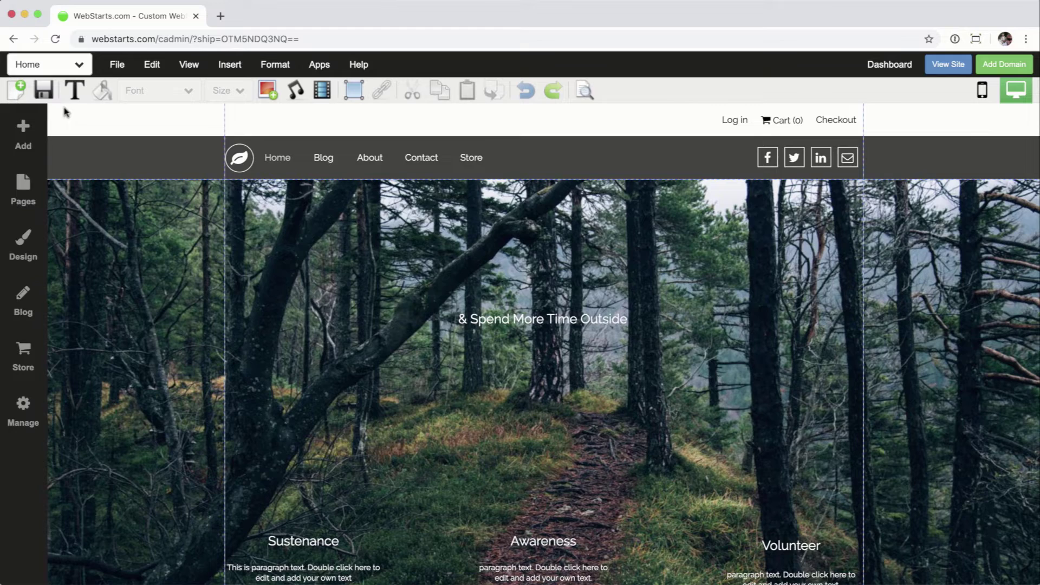
{"action": "left_click", "coordinate": [43, 91]}
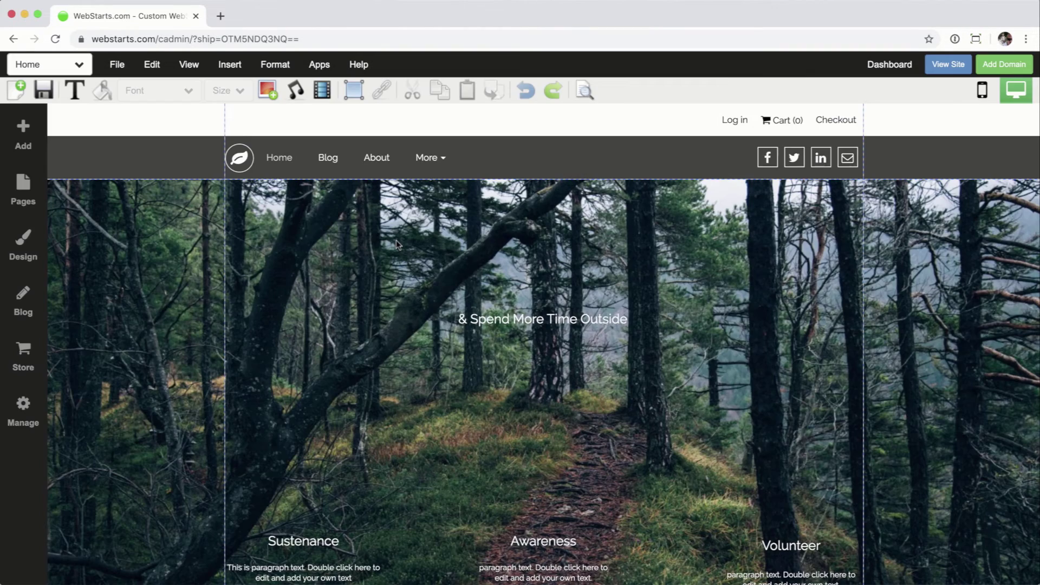
{"action": "left_click", "coordinate": [947, 67]}
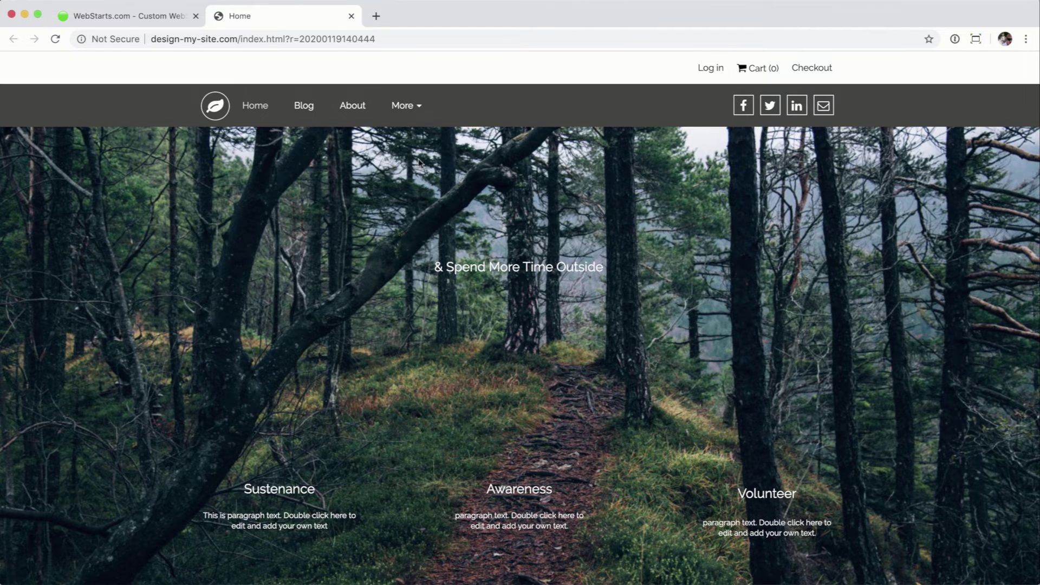
Undo the deletion of the "Gear Up For Adventure" headline, save the Home page, and reload the published site
{"action": "left_click", "coordinate": [156, 14]}
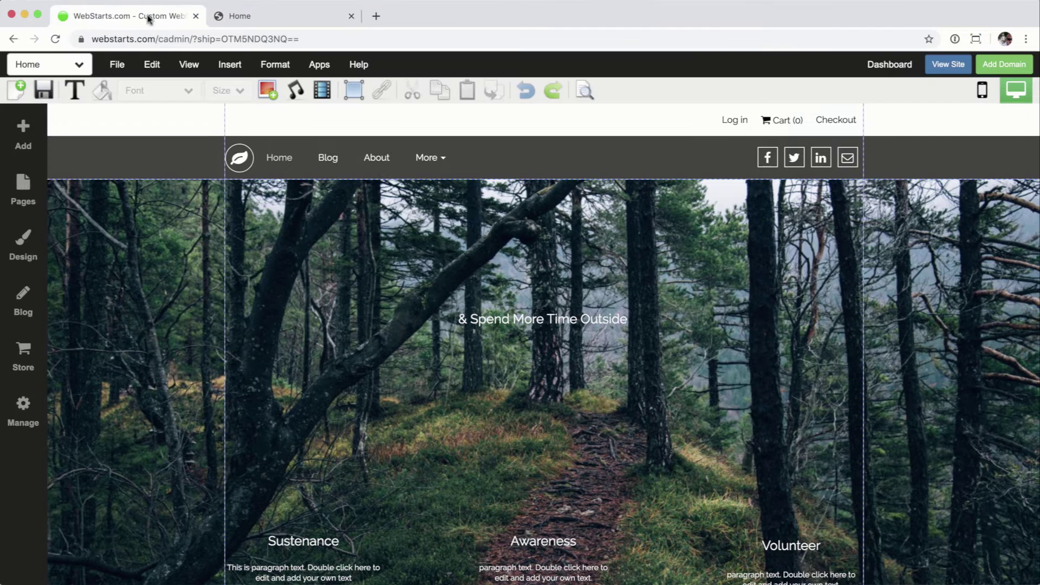
{"action": "left_click", "coordinate": [529, 93]}
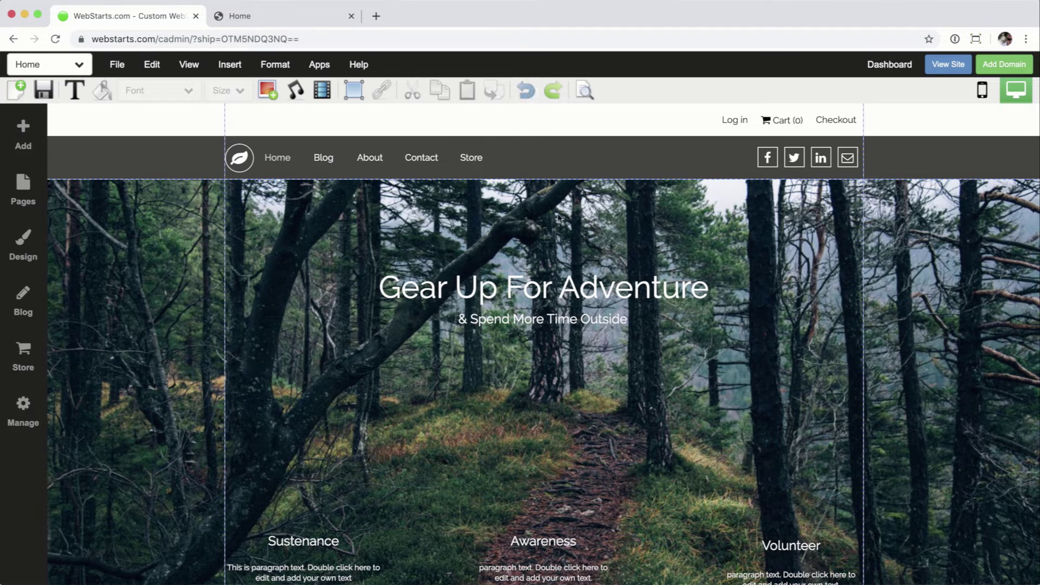
{"action": "left_click", "coordinate": [44, 91]}
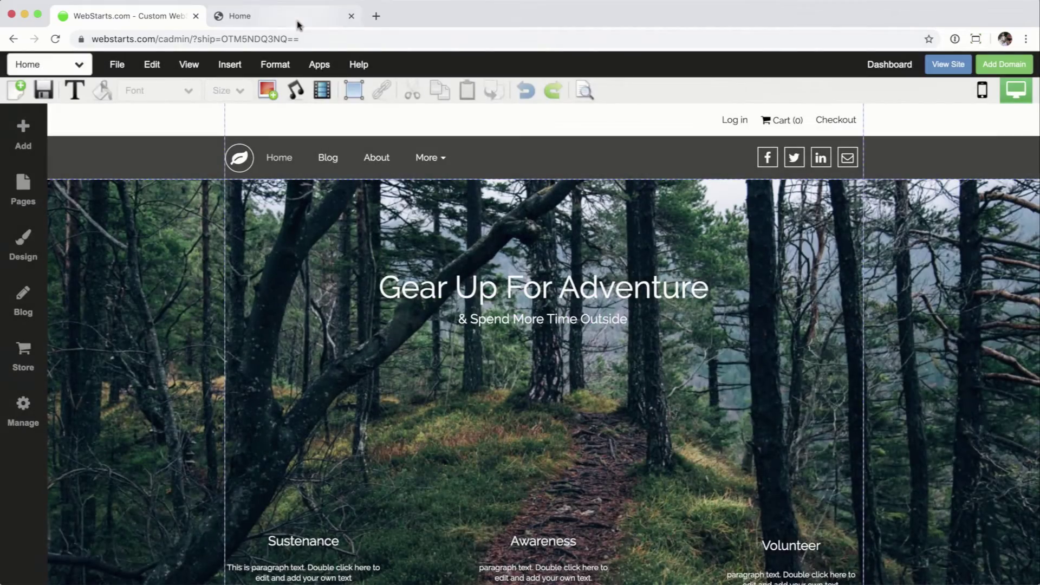
{"action": "left_click", "coordinate": [297, 24]}
{"action": "key", "text": "super+r"}
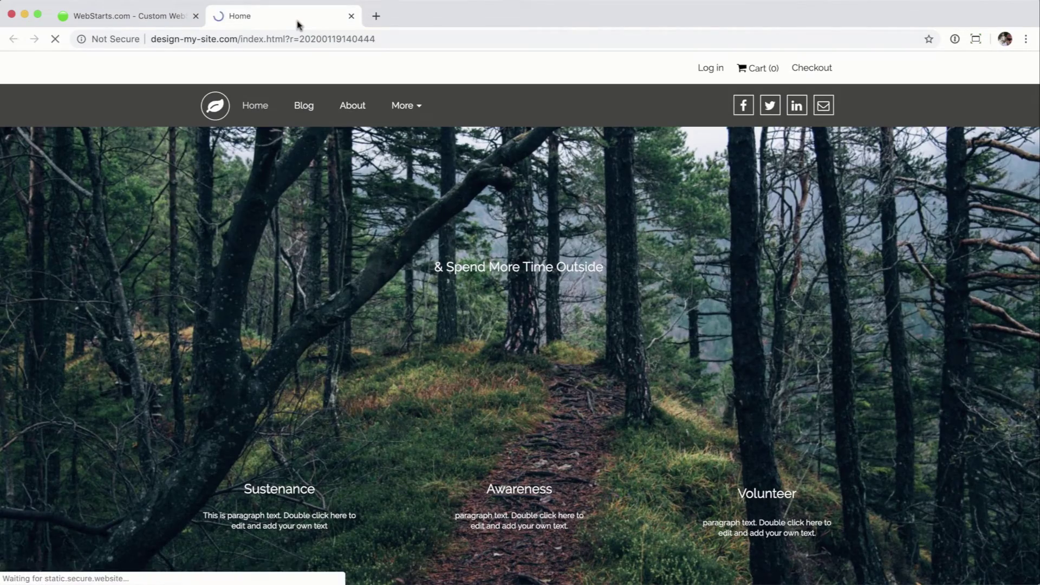
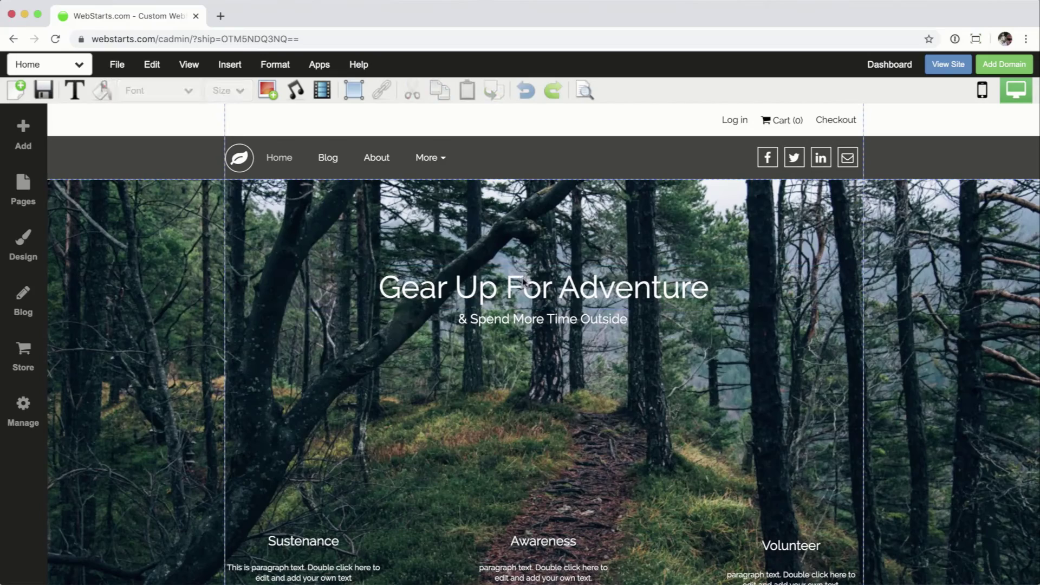
Delete the "Gear Up For Adventure" headline, the "& Spend More Time Outside" tagline, the forest banner content and the social media icons from the Home page
{"action": "left_click", "coordinate": [524, 280]}
{"action": "key", "text": "Delete"}
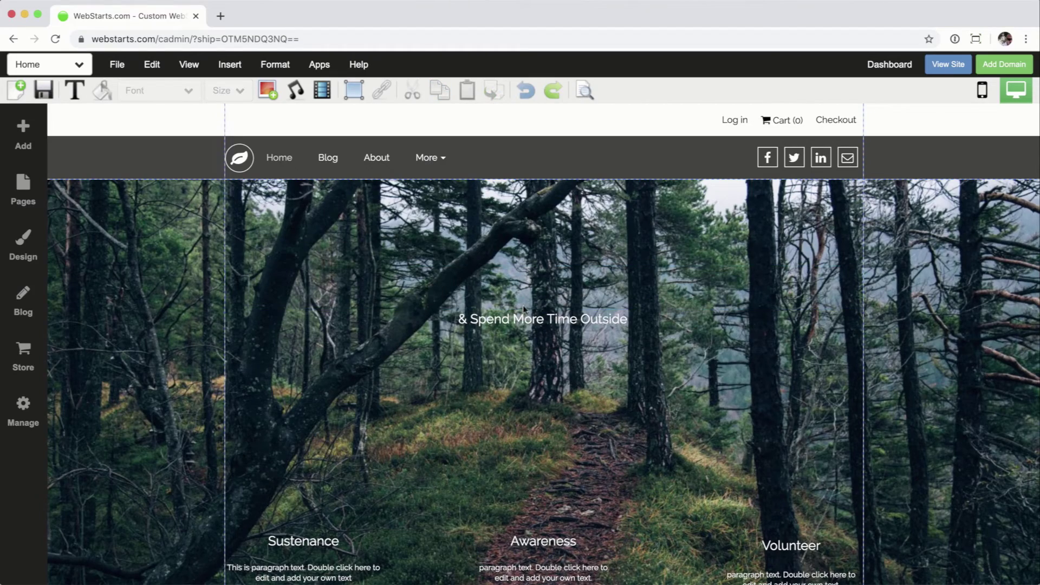
{"action": "left_click", "coordinate": [524, 328]}
{"action": "key", "text": "Delete"}
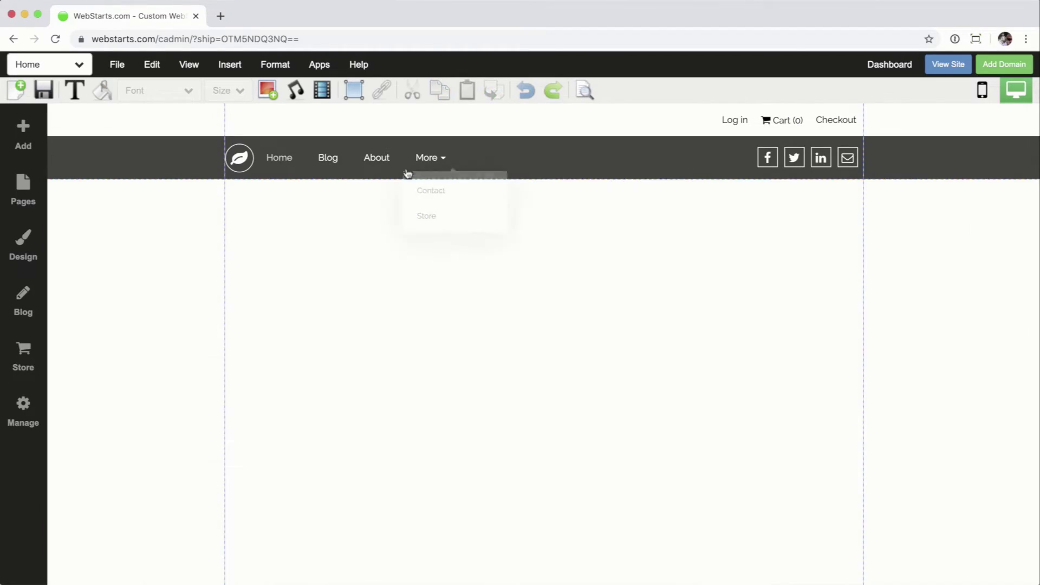
{"action": "left_click", "coordinate": [768, 157]}
{"action": "key", "text": "Delete"}
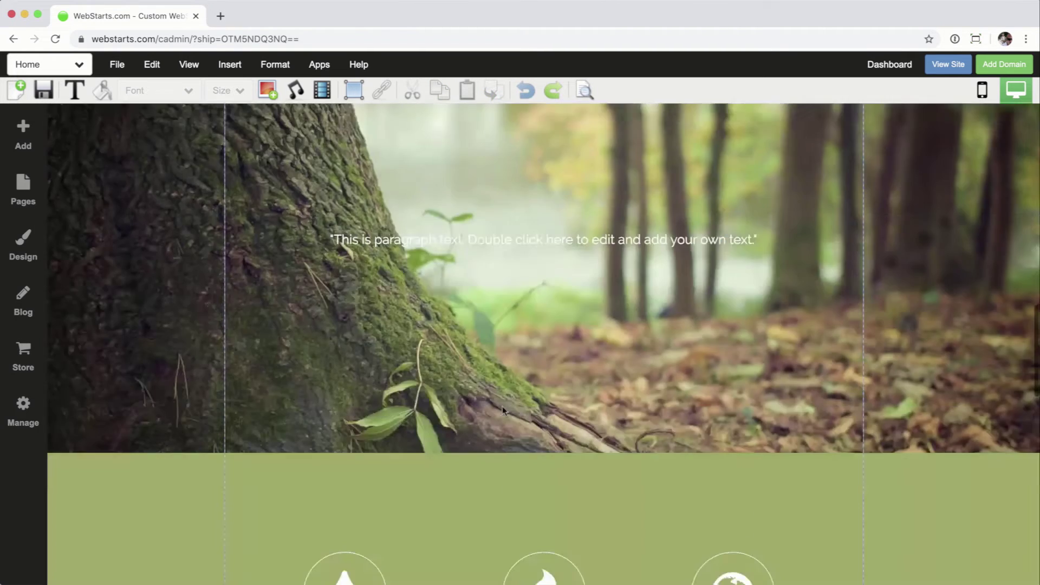
{"action": "scroll", "coordinate": [502, 405], "scroll_direction": "down", "scroll_amount": 10}
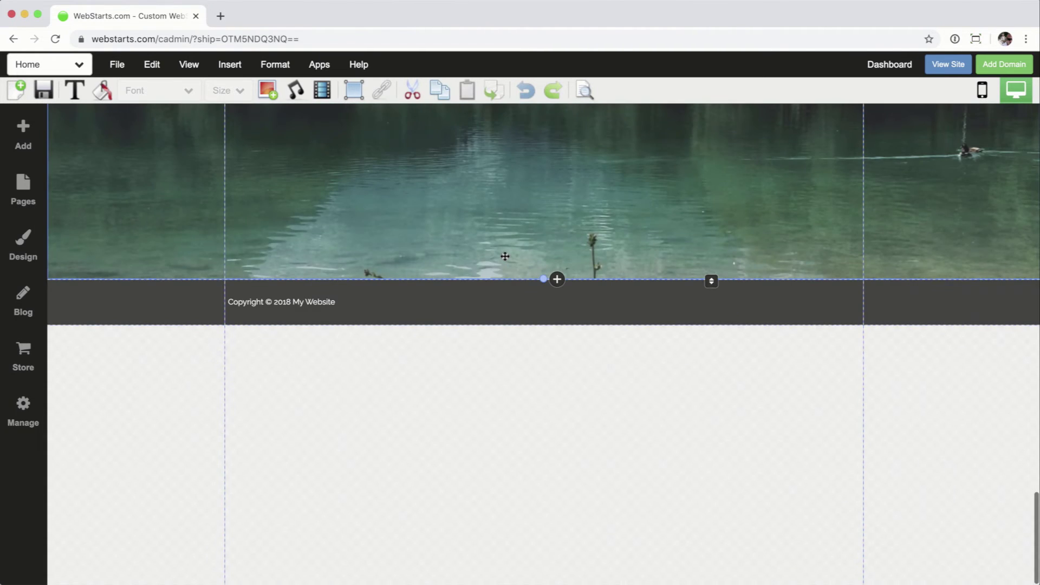
{"action": "scroll", "coordinate": [504, 259], "scroll_direction": "up", "scroll_amount": 15}
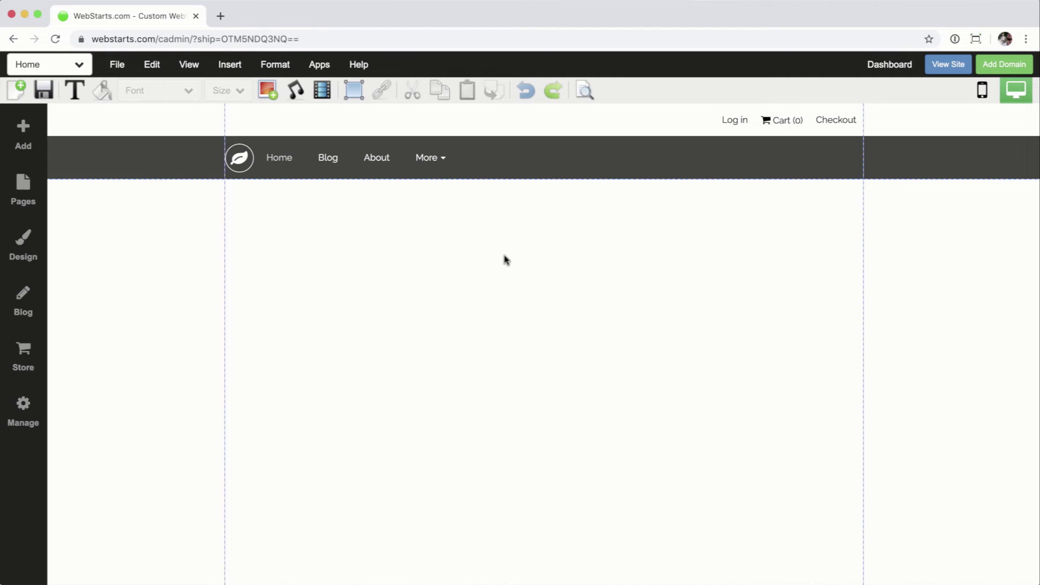
View the published site without saving the deletions and look through its Home page
{"action": "left_click", "coordinate": [943, 65]}
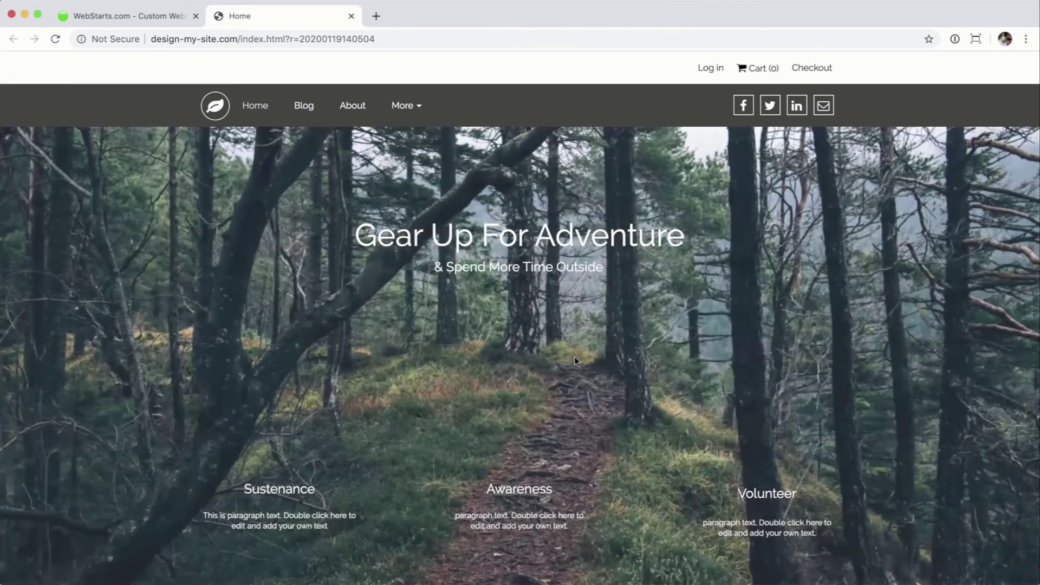
{"action": "scroll", "coordinate": [574, 358], "scroll_direction": "down", "scroll_amount": 10}
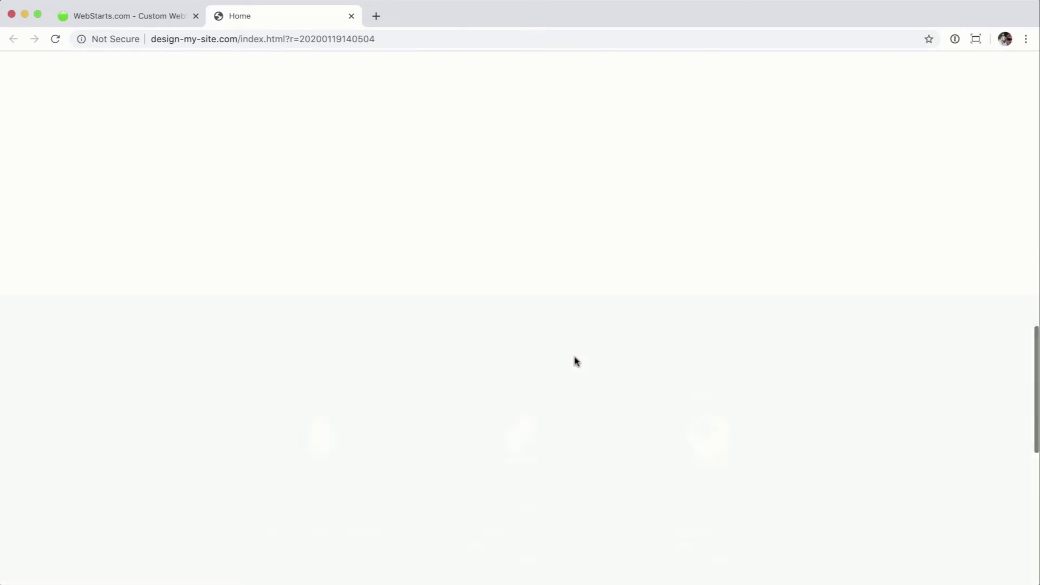
{"action": "scroll", "coordinate": [575, 361], "scroll_direction": "up", "scroll_amount": 15}
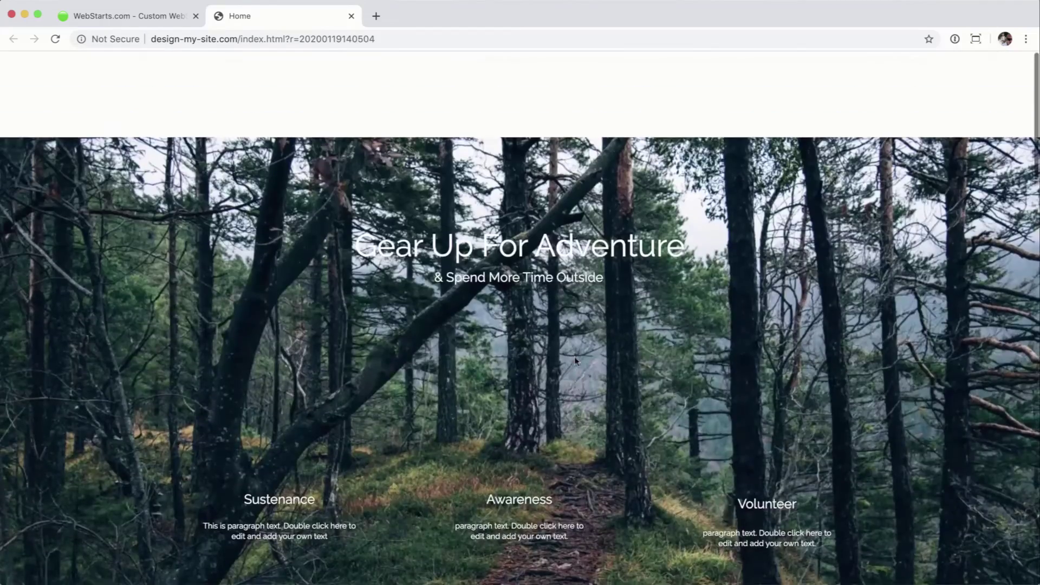
Leave the editor for the dashboard, discarding the unsaved deletions, and reload the published site
{"action": "left_click", "coordinate": [154, 16]}
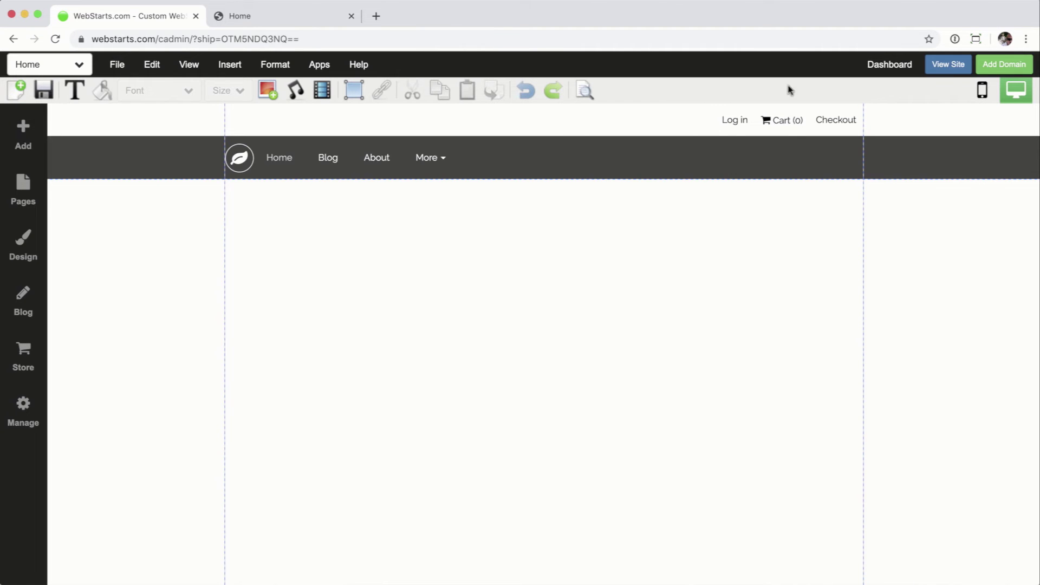
{"action": "left_click", "coordinate": [885, 64]}
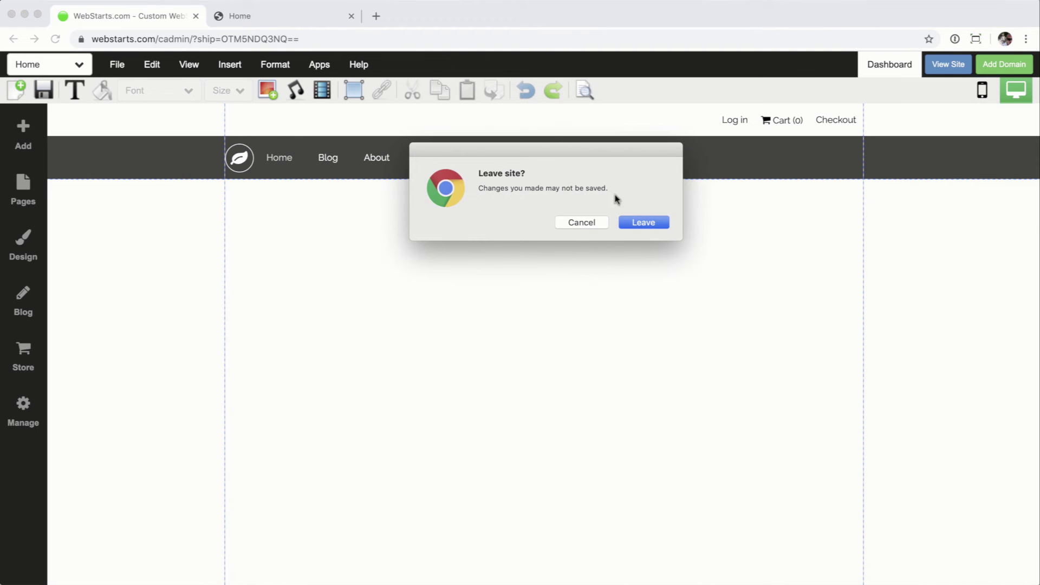
{"action": "left_click", "coordinate": [648, 226]}
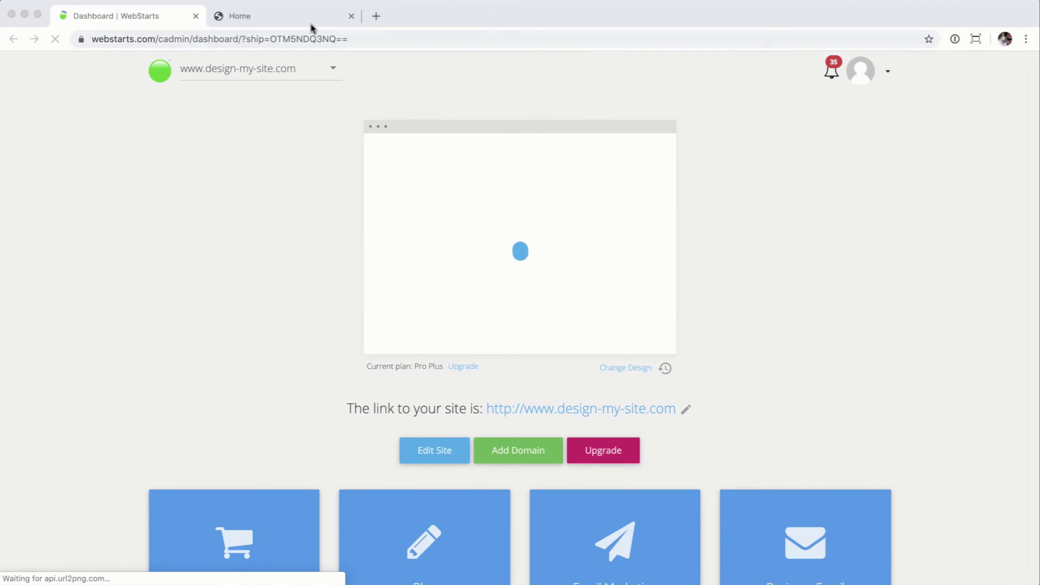
{"action": "left_click", "coordinate": [310, 24]}
{"action": "key", "text": "super+r"}
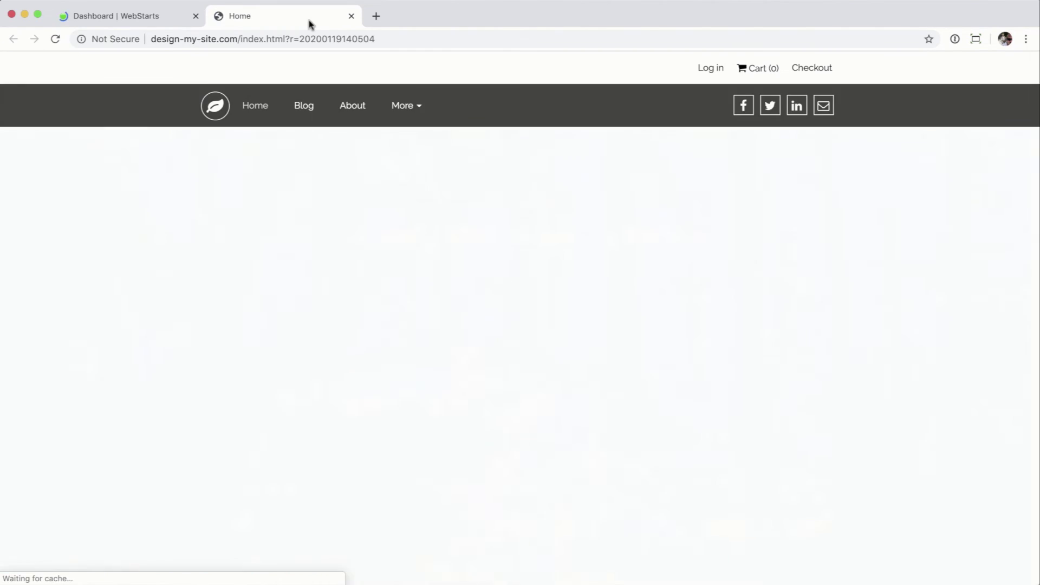